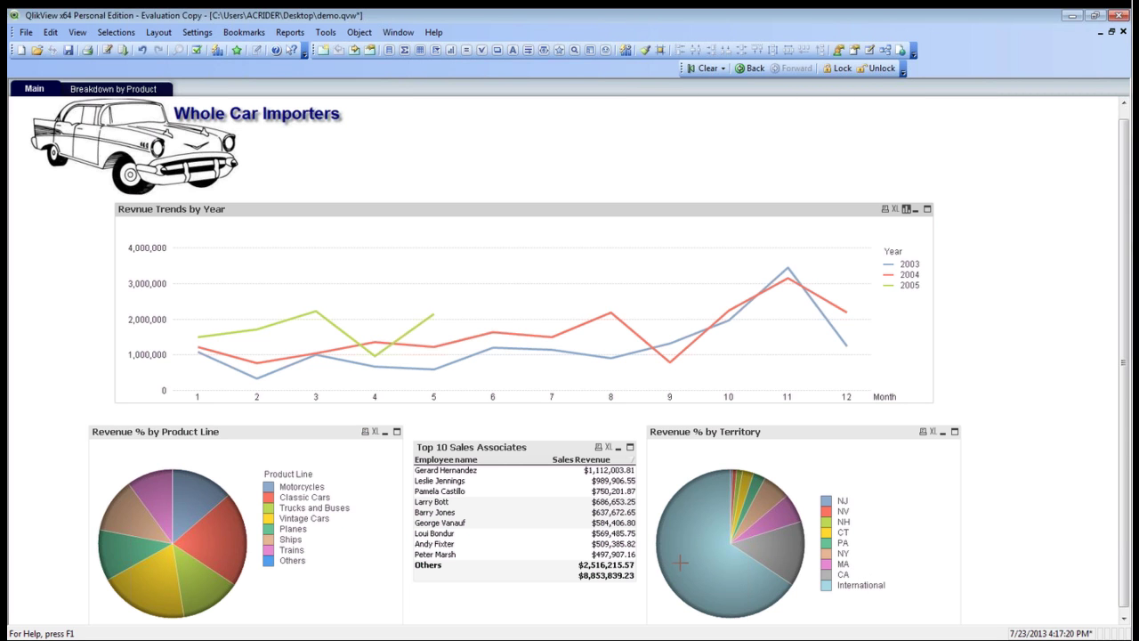
- Filter revenue to 2004 only, restore all three years, then filter to 2004 again
mouse_move(690, 534)
click(911, 275)
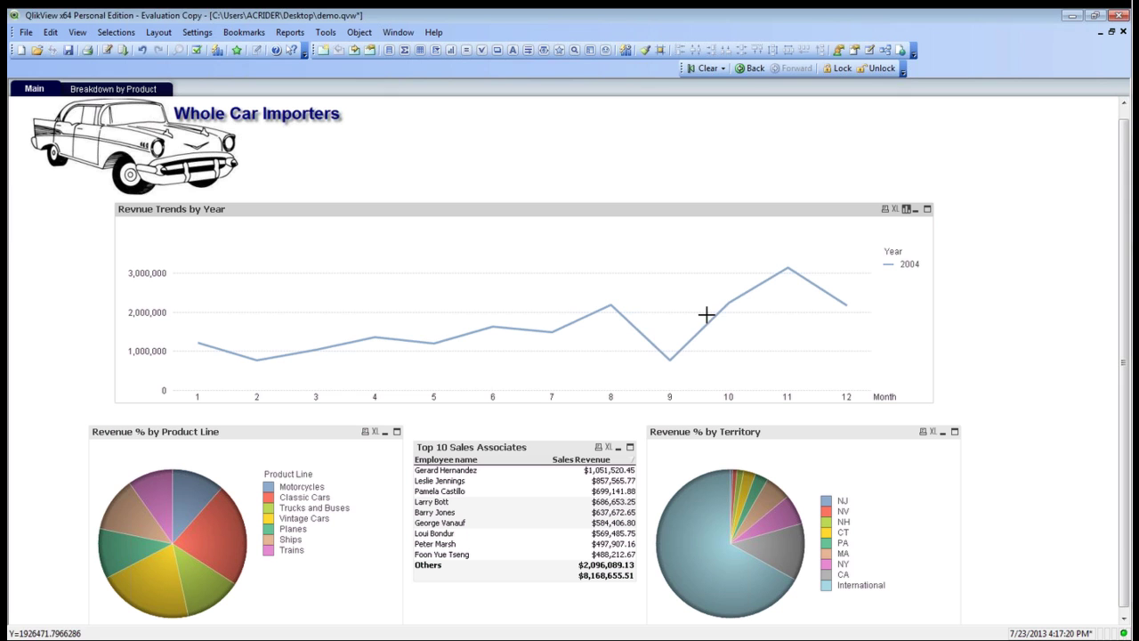
click(907, 264)
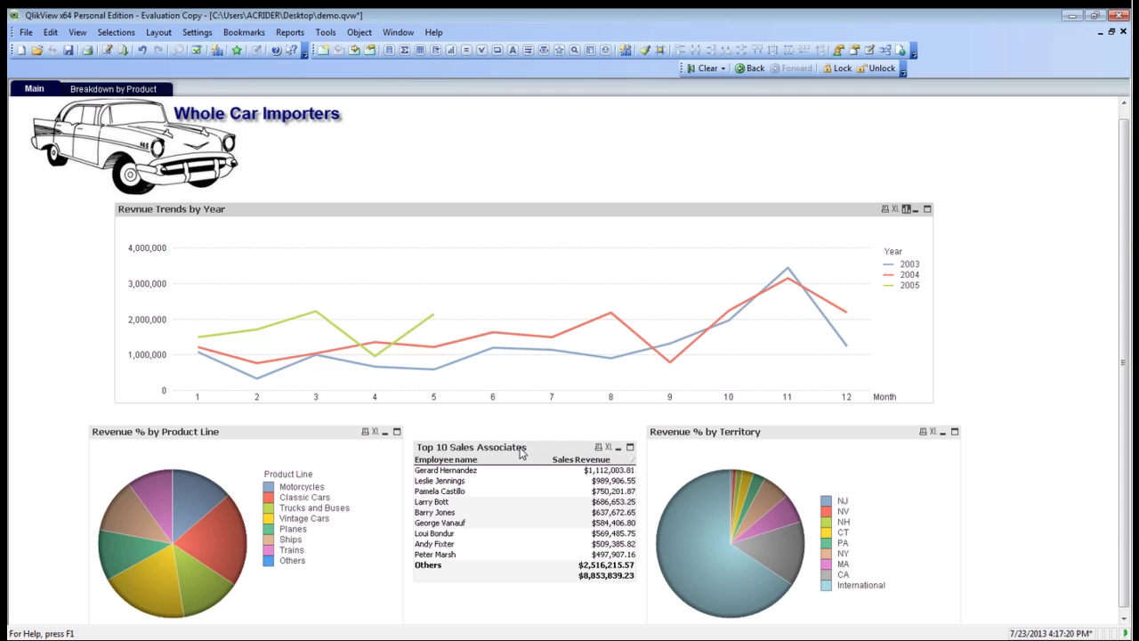
click(492, 397)
click(909, 275)
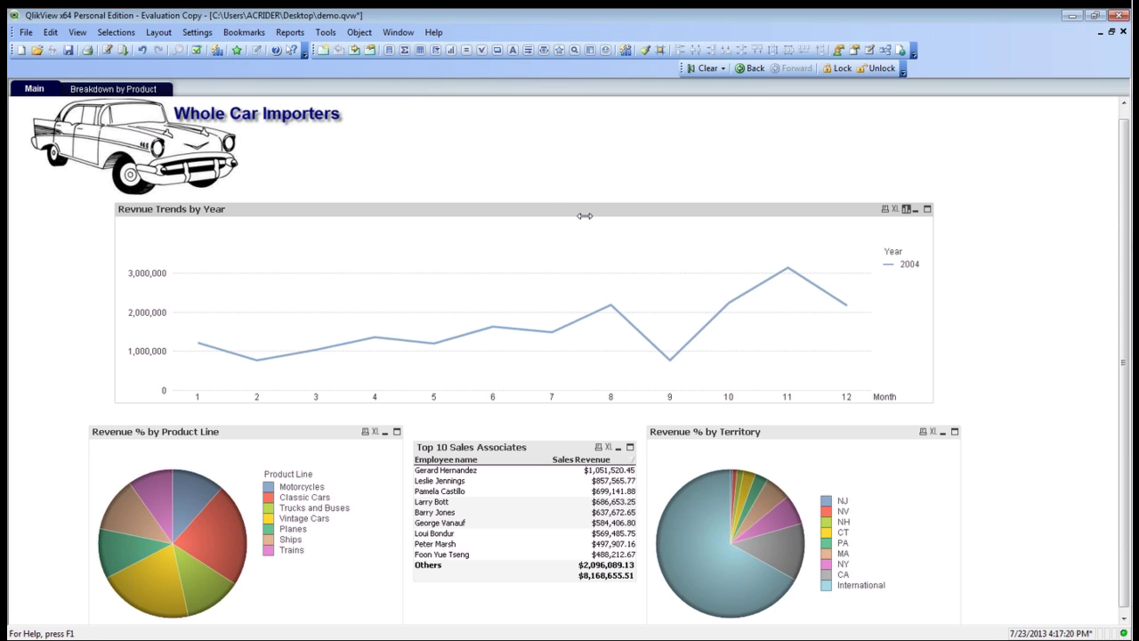
- Clear selections, filter to Classic Cars and the CA territory, then clear back to full data
click(703, 74)
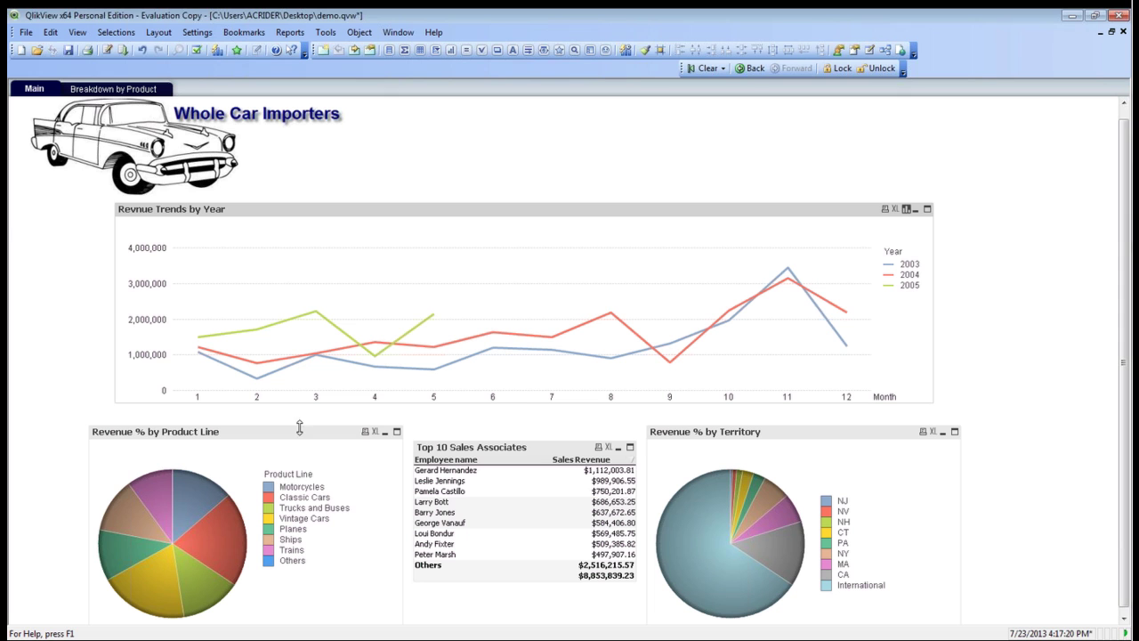
click(219, 544)
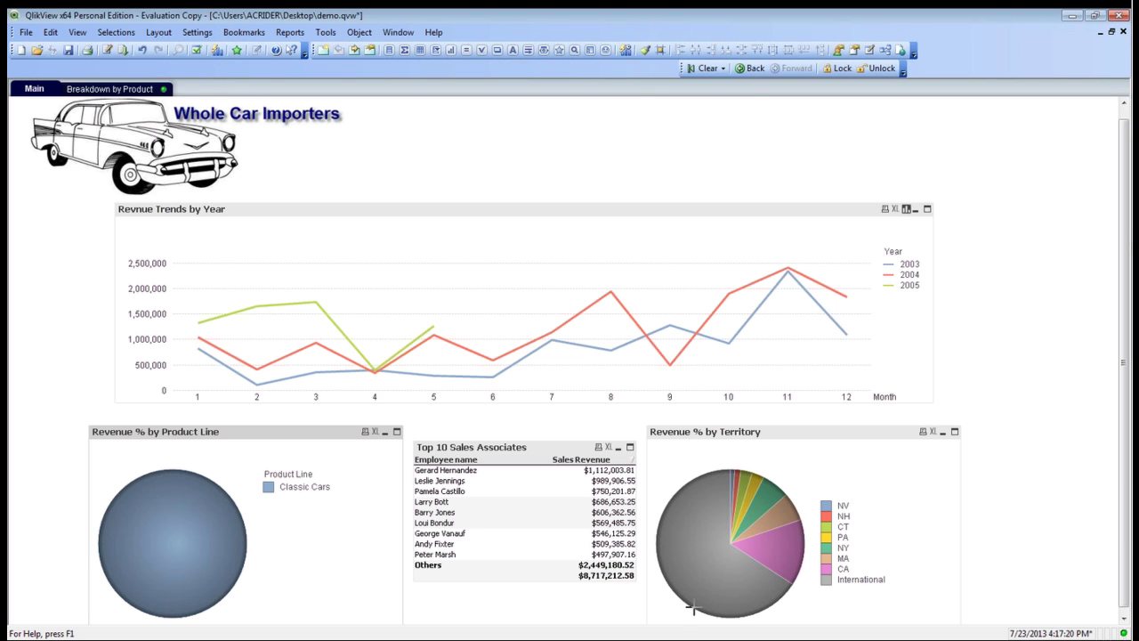
click(772, 549)
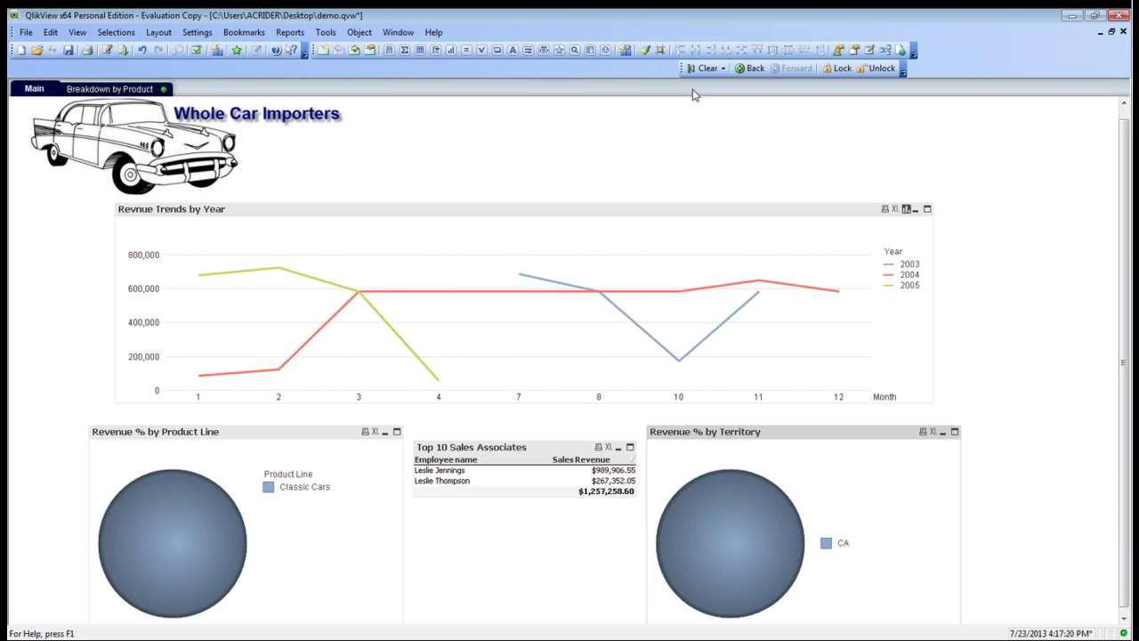
click(723, 69)
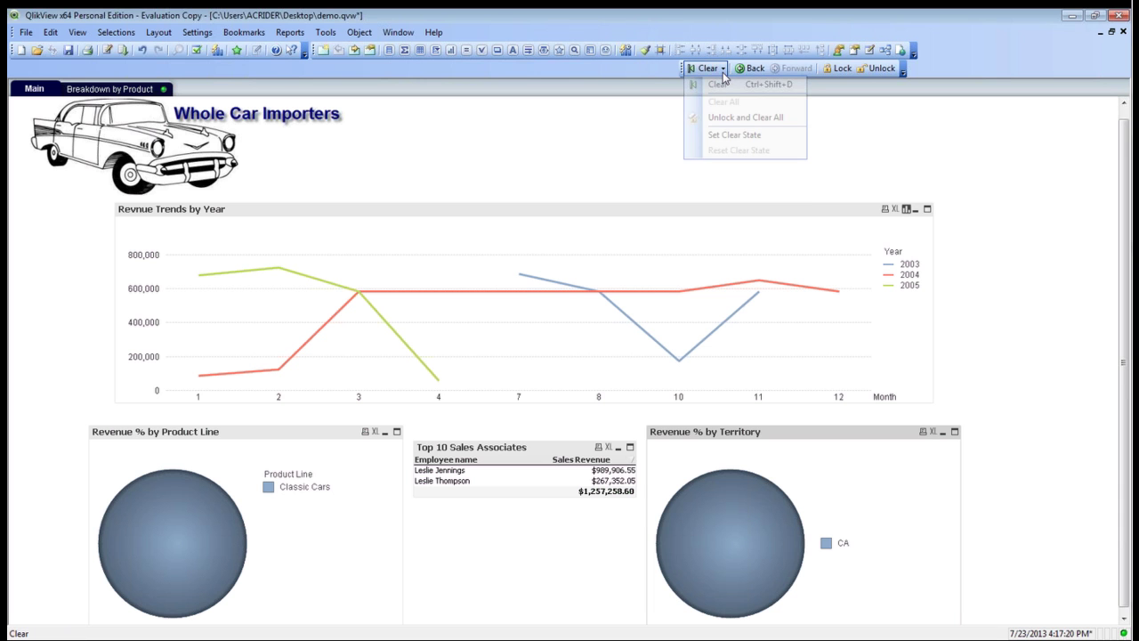
click(717, 84)
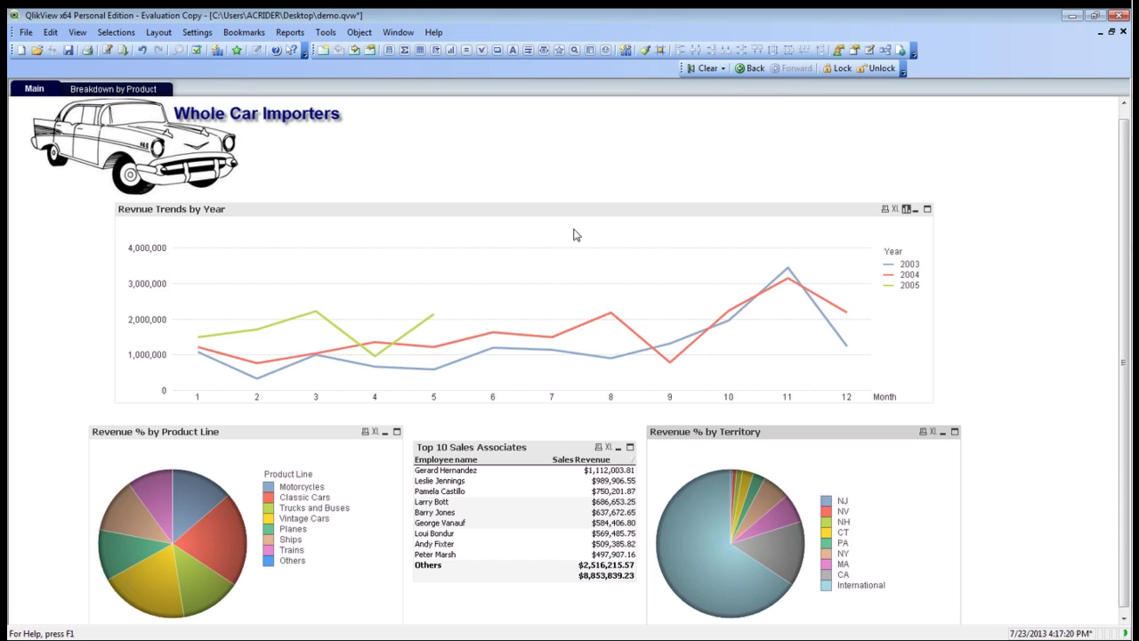
- Show Revenue Trends by Year as bars and filter to one Top 10 associate, dropping the Motorcycles filter
click(906, 210)
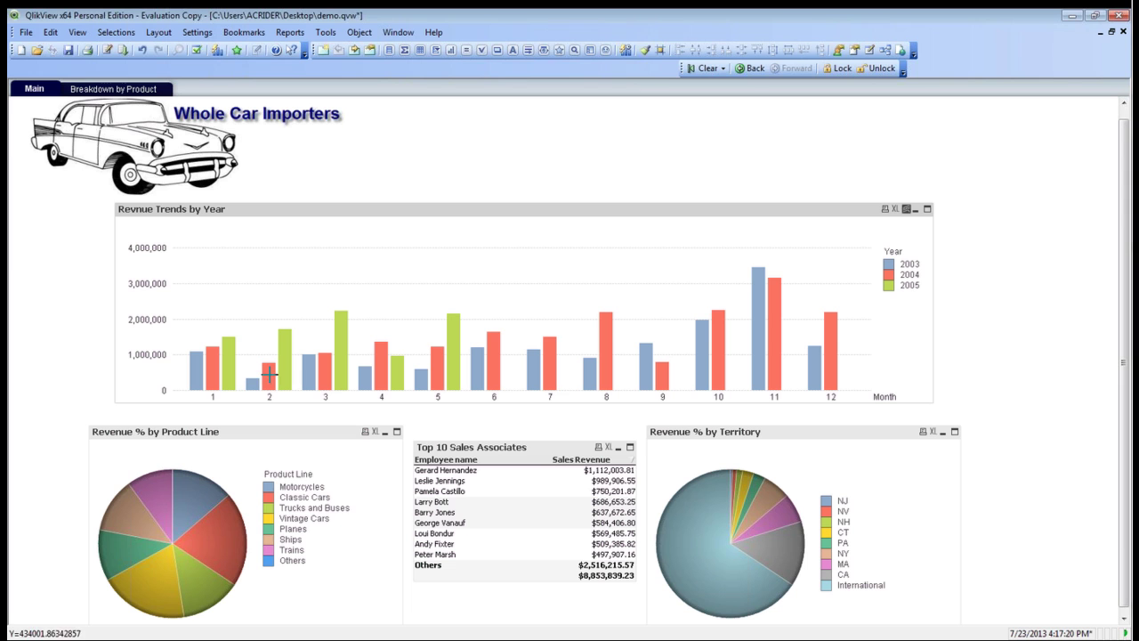
click(234, 505)
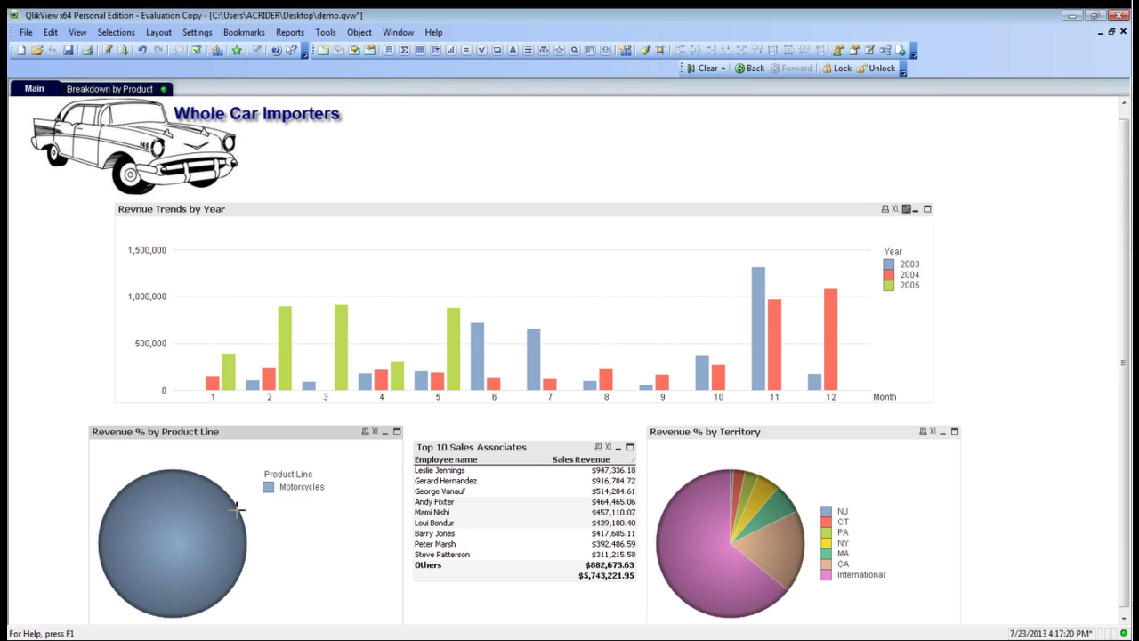
click(438, 492)
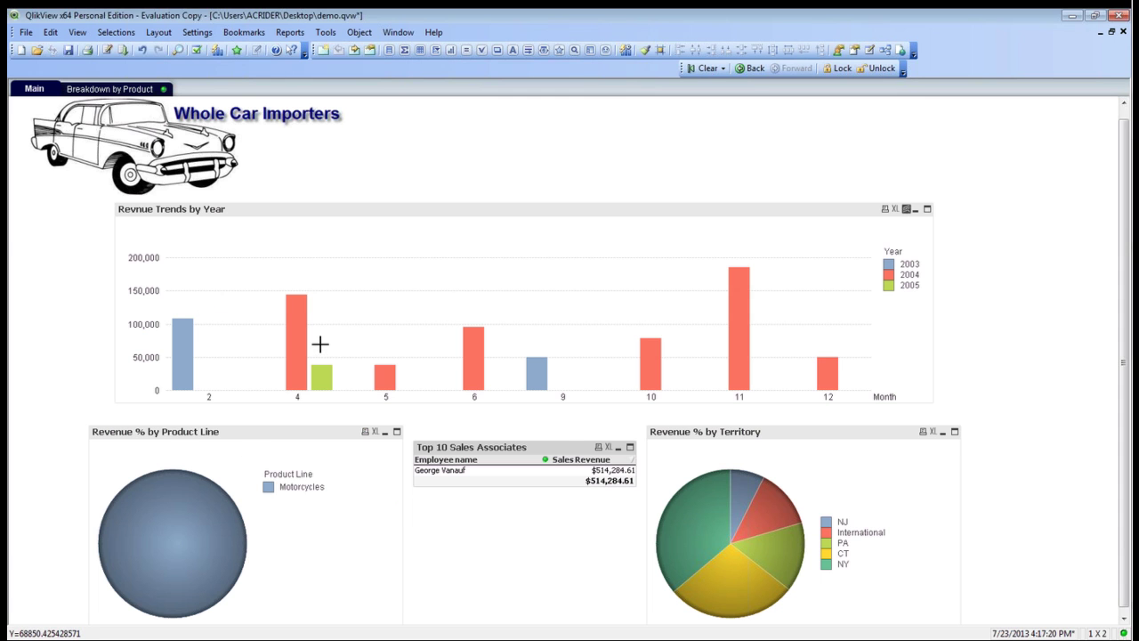
click(287, 487)
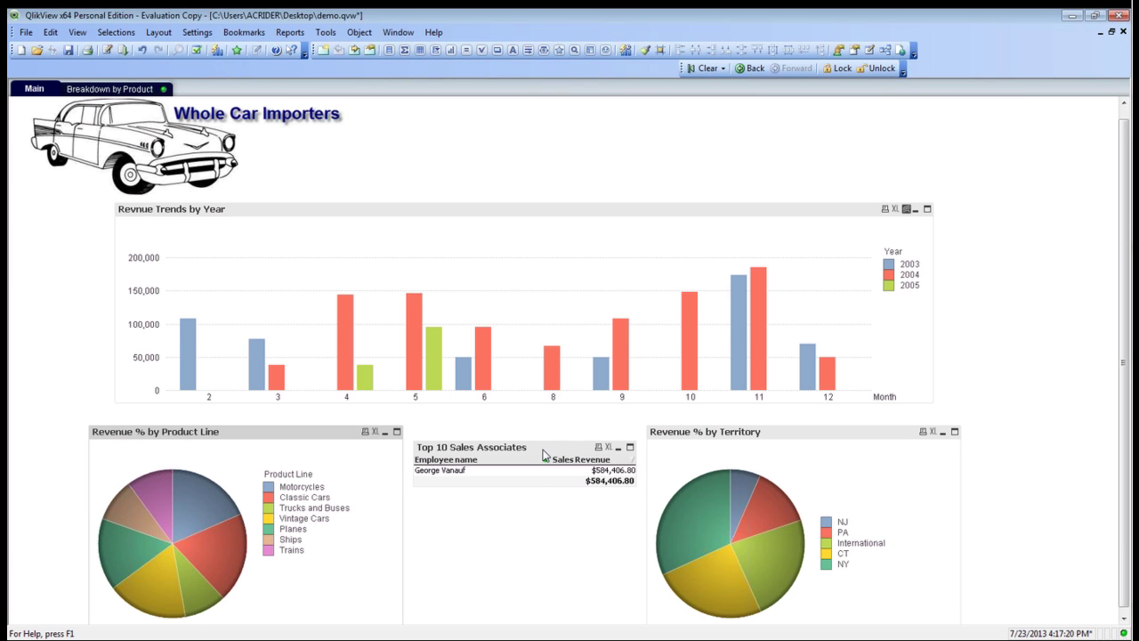
click(545, 458)
- On Breakdown by Product, filter to customer Gift Ideas Corp. and the Planes product line
click(90, 91)
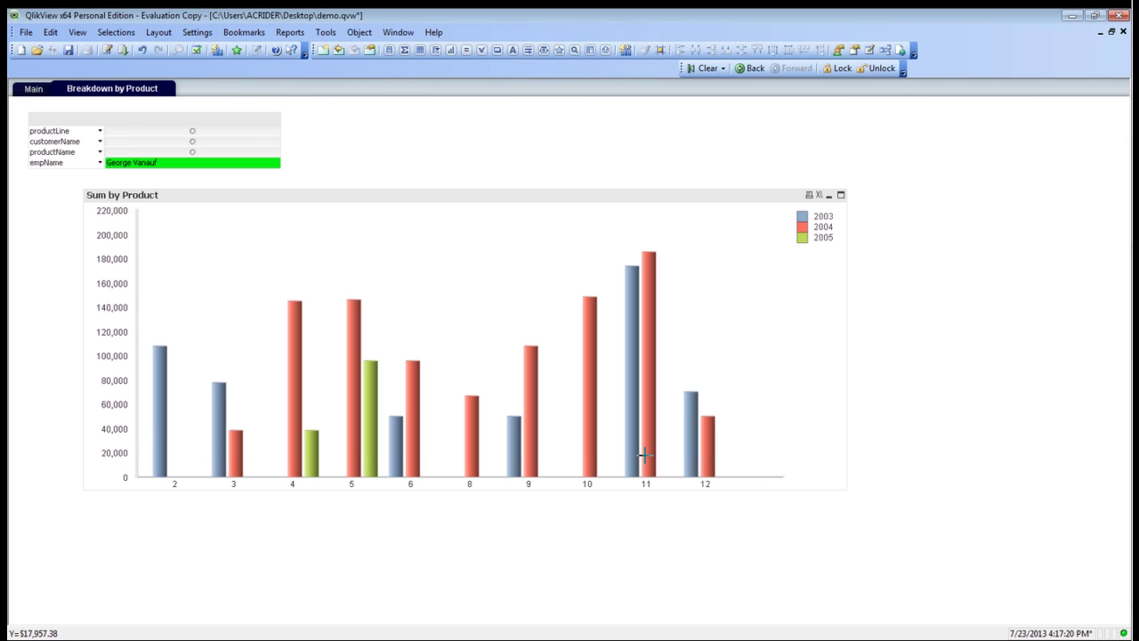
click(99, 140)
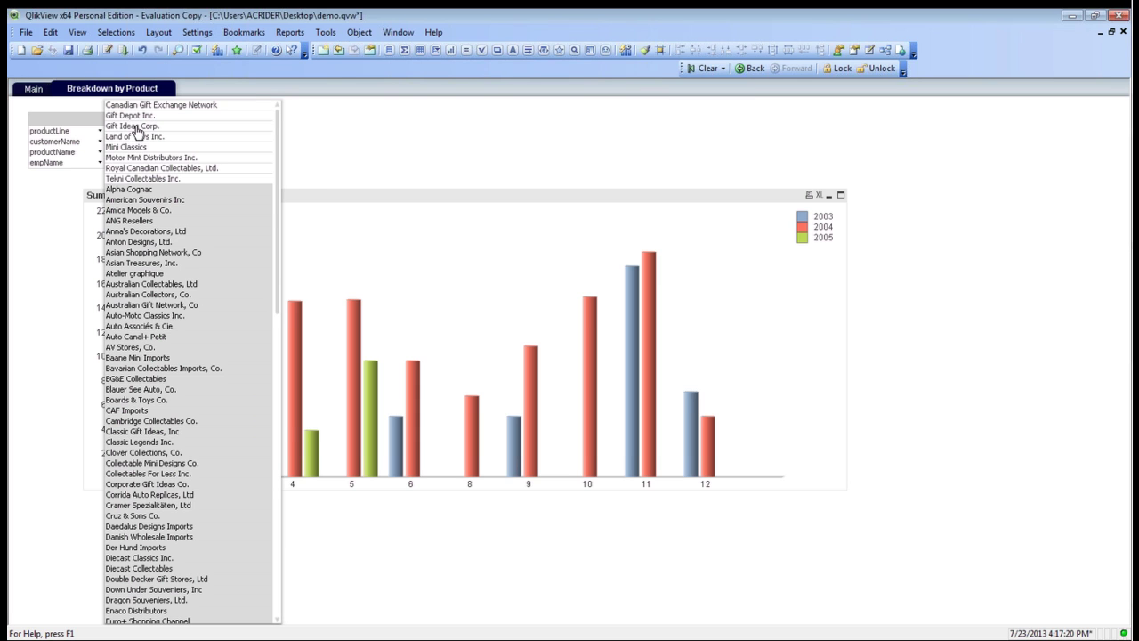
click(135, 128)
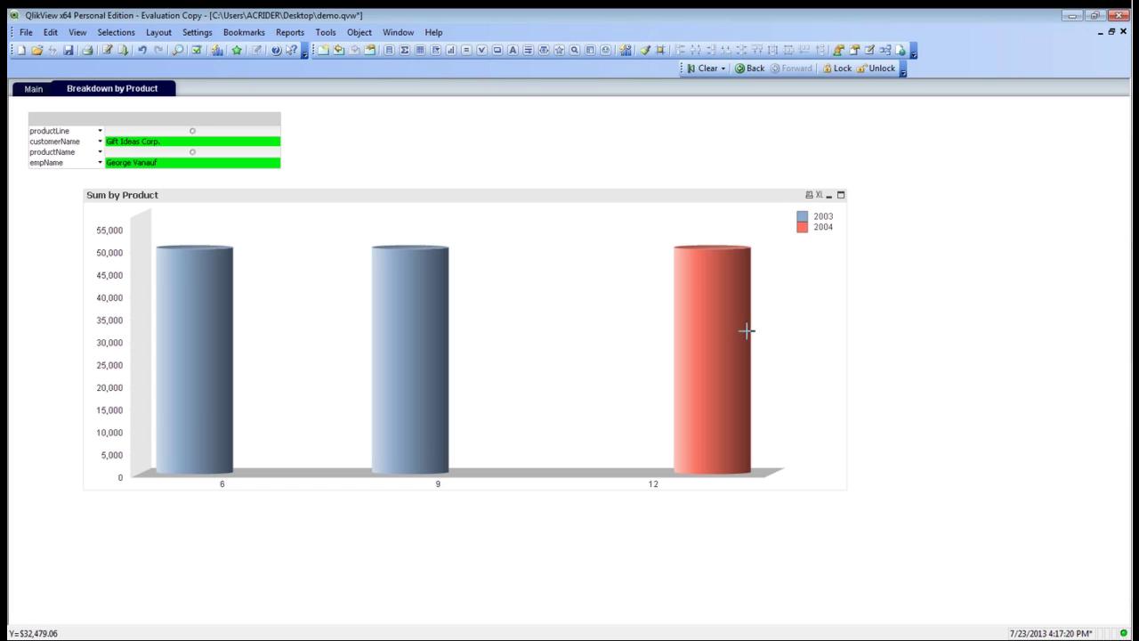
click(192, 133)
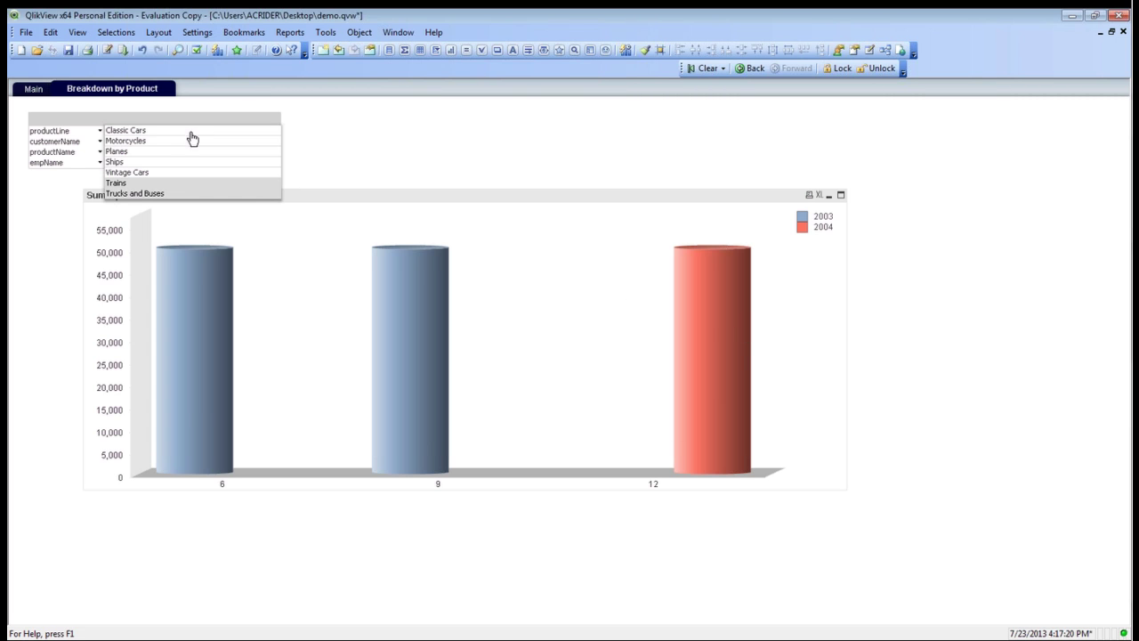
click(128, 152)
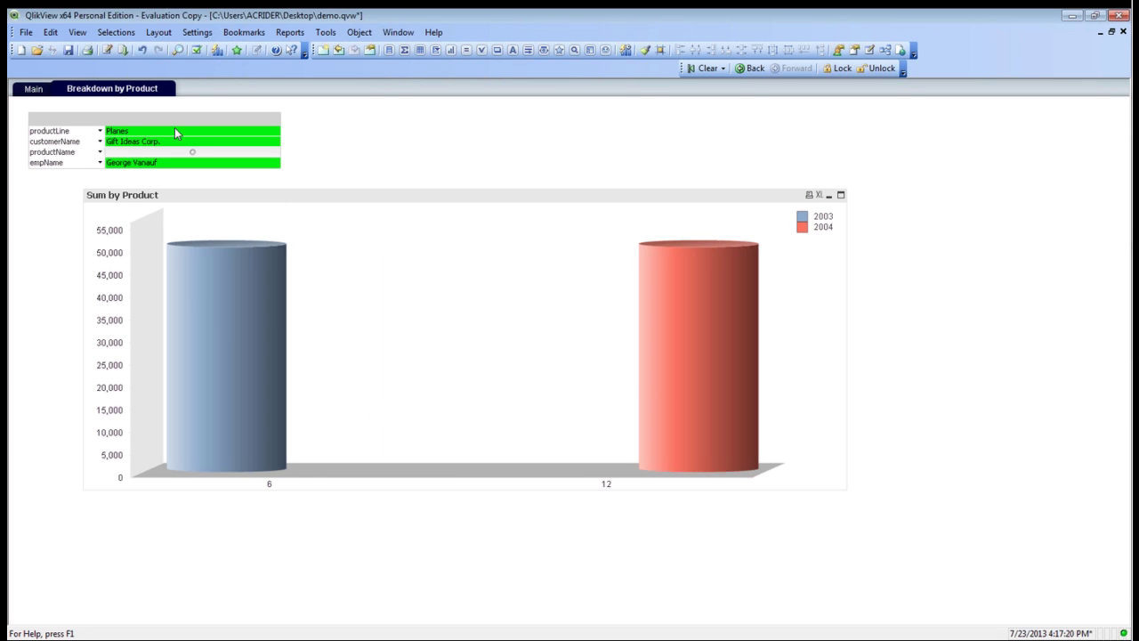
- View the filtered results on the Main dashboard sheet
click(33, 90)
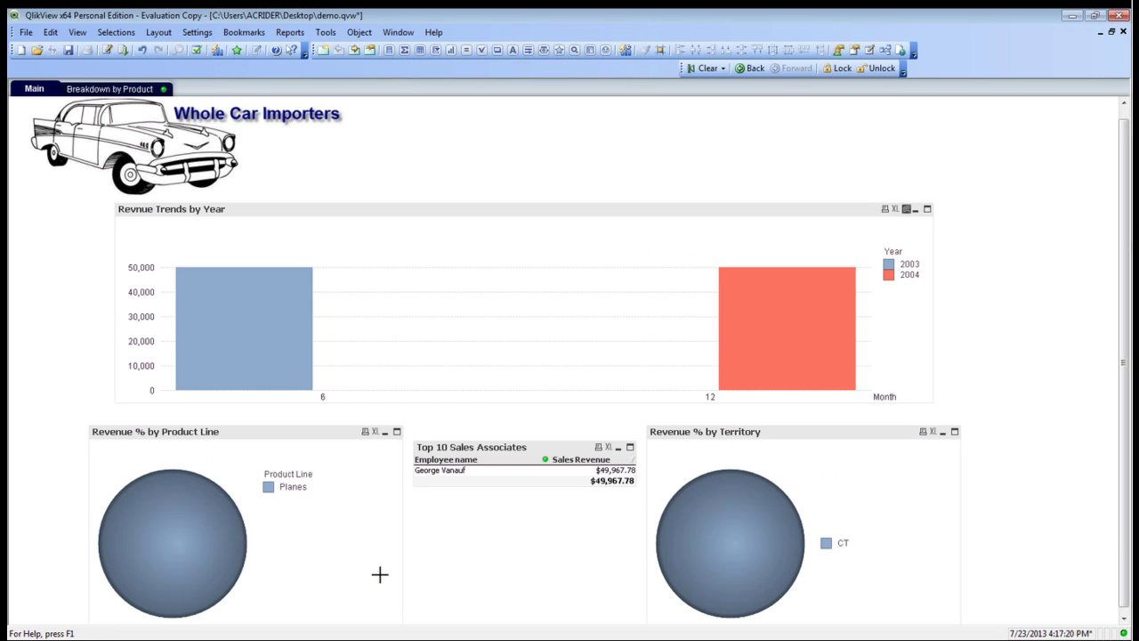
click(107, 89)
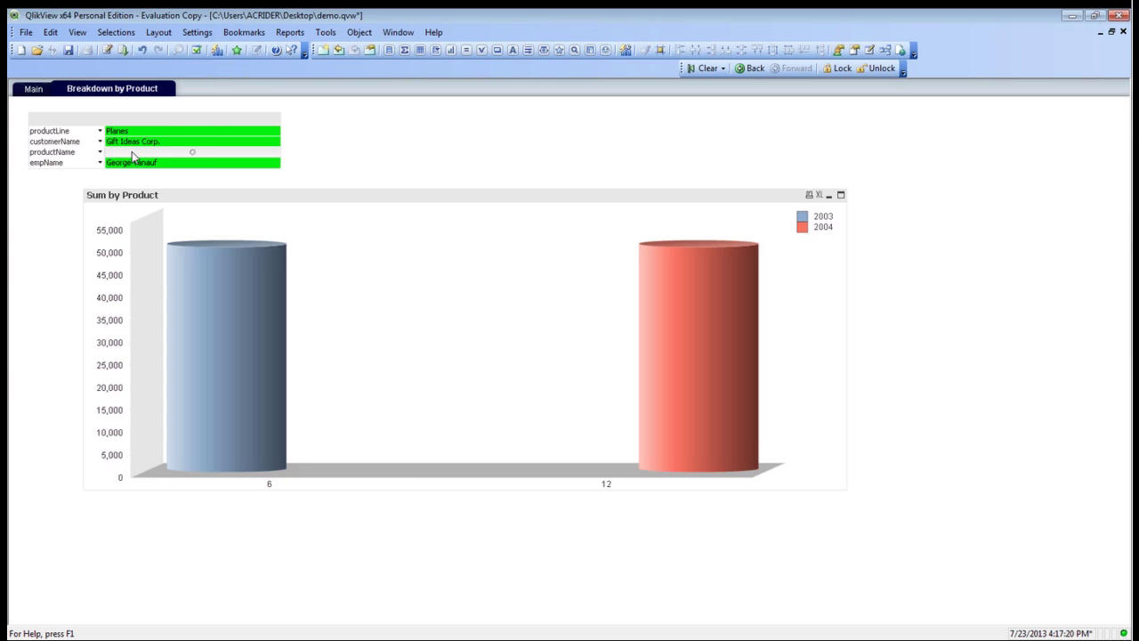
click(33, 89)
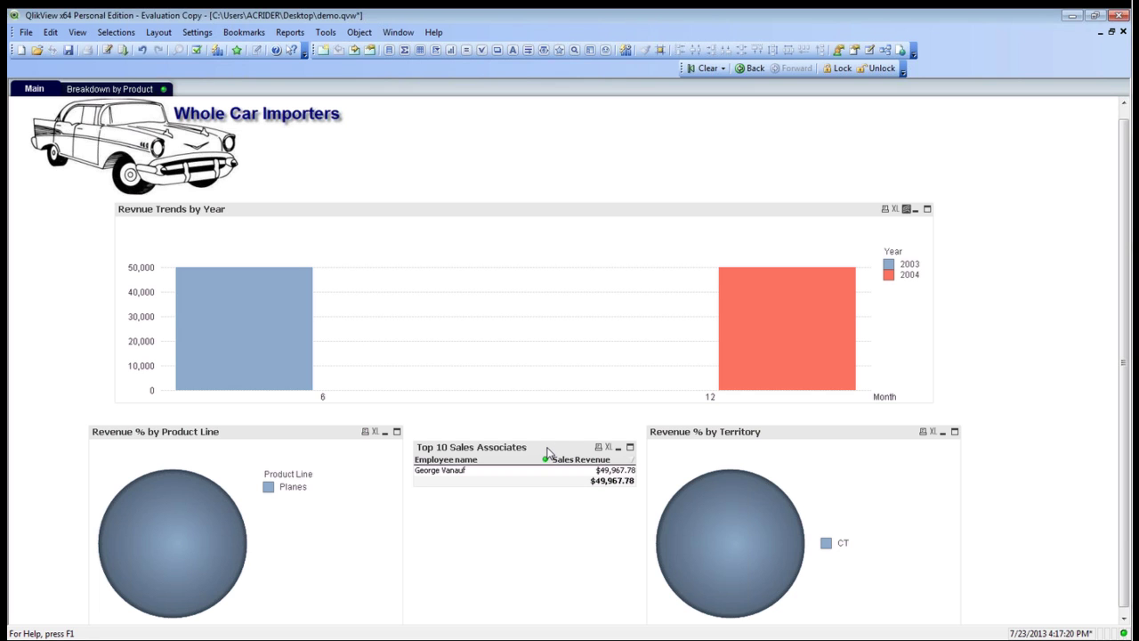
- Clear all selections and duplicate the Breakdown by Product sheet as Copy of Breakdown by Product
click(703, 71)
right_click(154, 91)
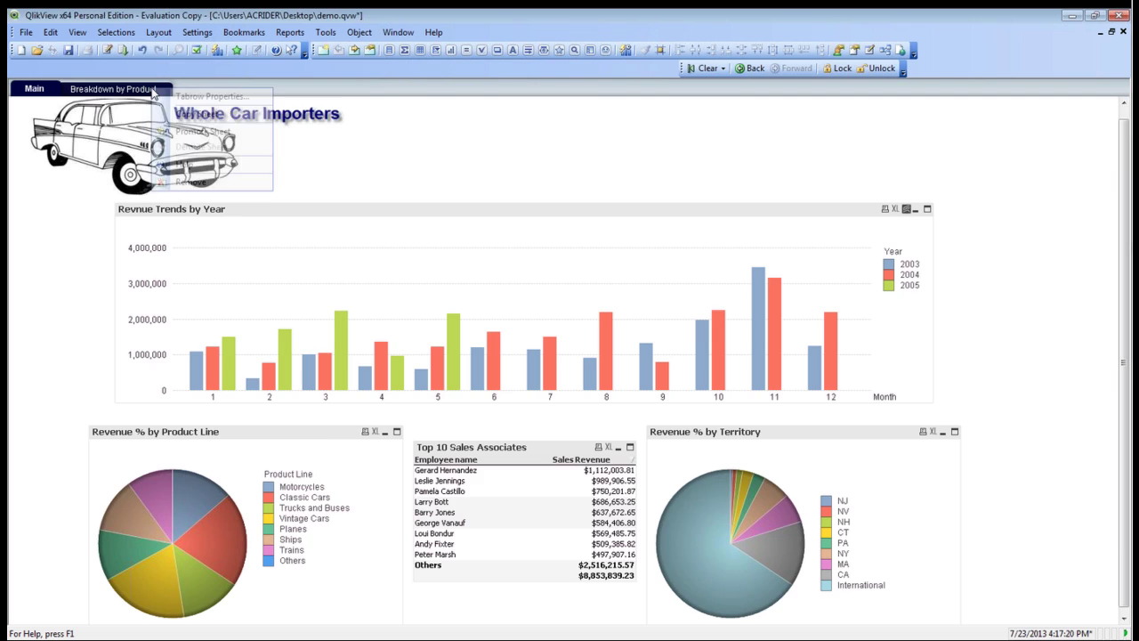
click(116, 92)
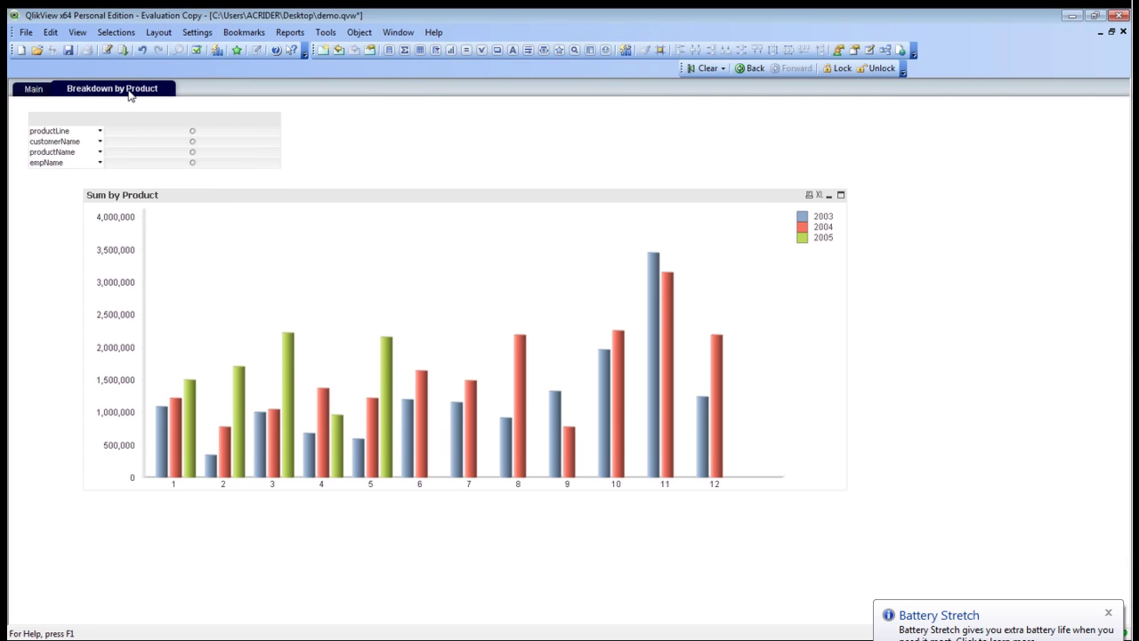
right_click(129, 94)
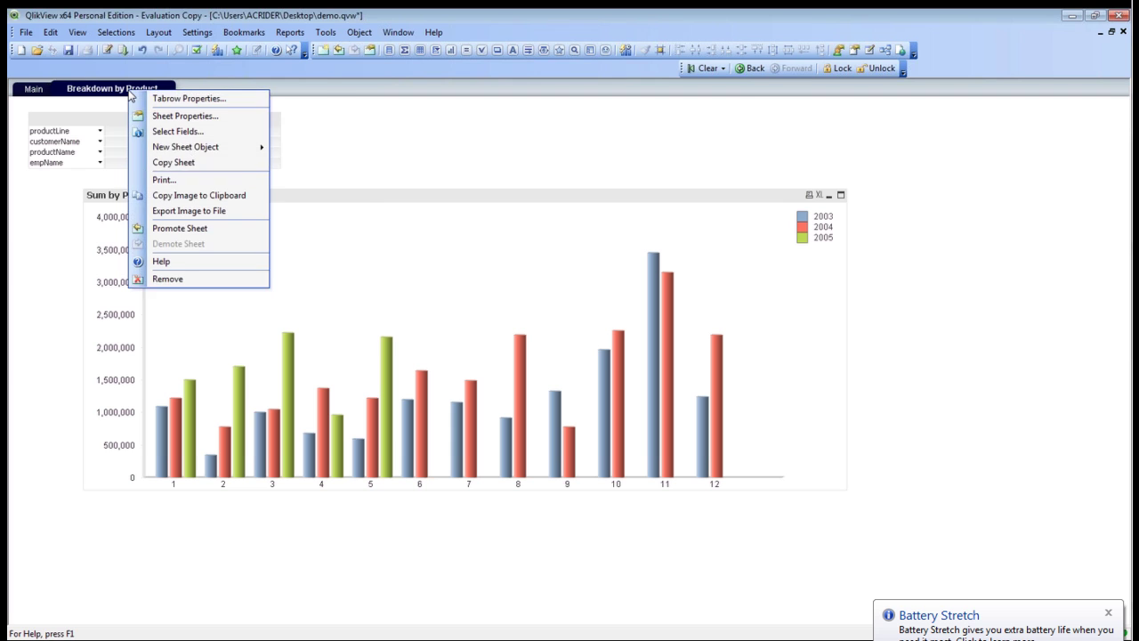
click(174, 162)
right_click(367, 197)
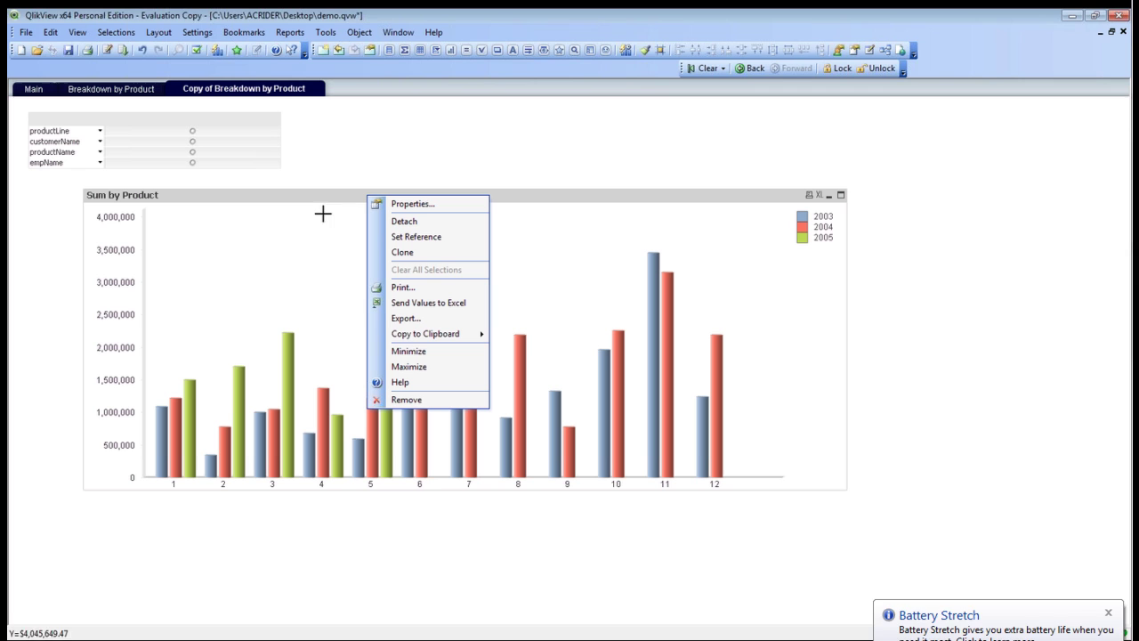
- Allow Pivot Table as a fast type change for the Sum by Product chart
click(463, 203)
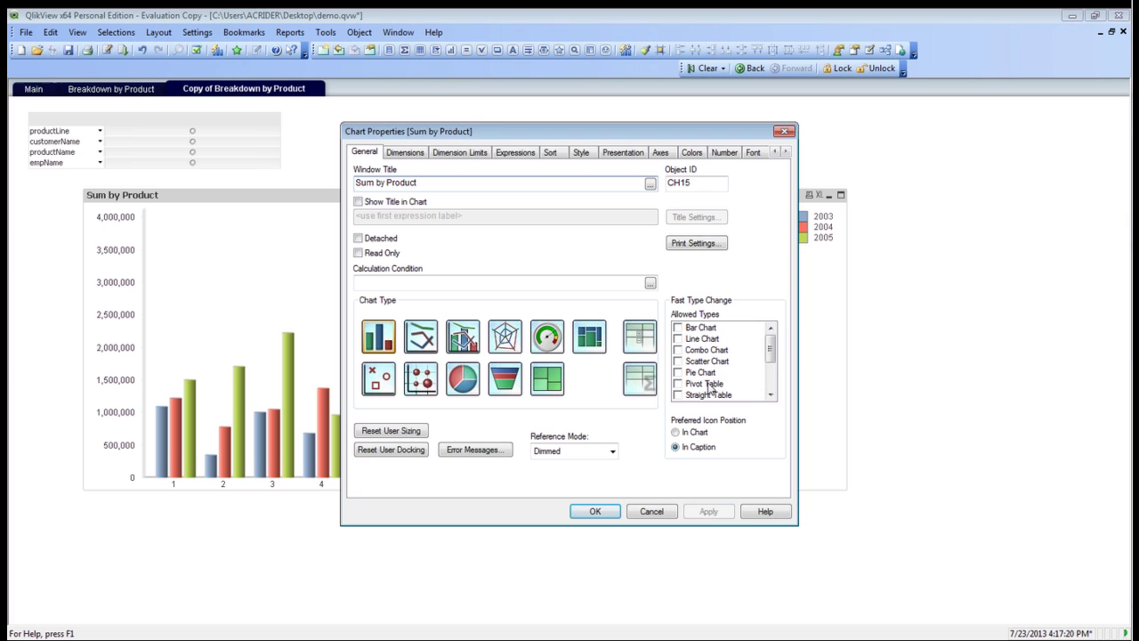
drag(769, 349, 770, 356)
scroll(703, 374, up, 1)
click(682, 384)
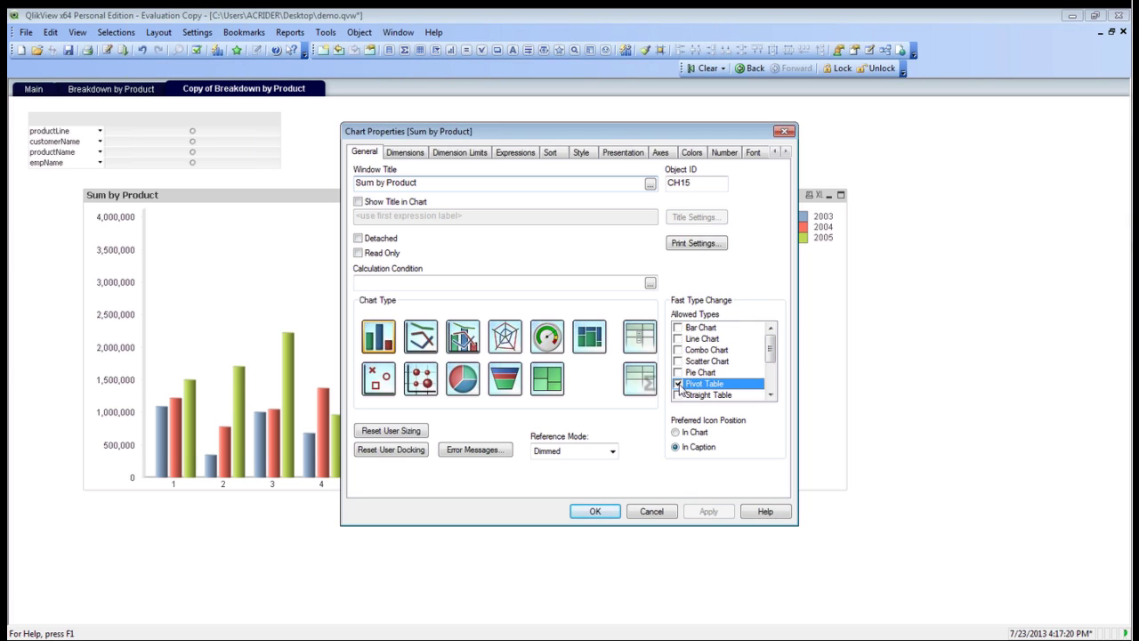
click(595, 511)
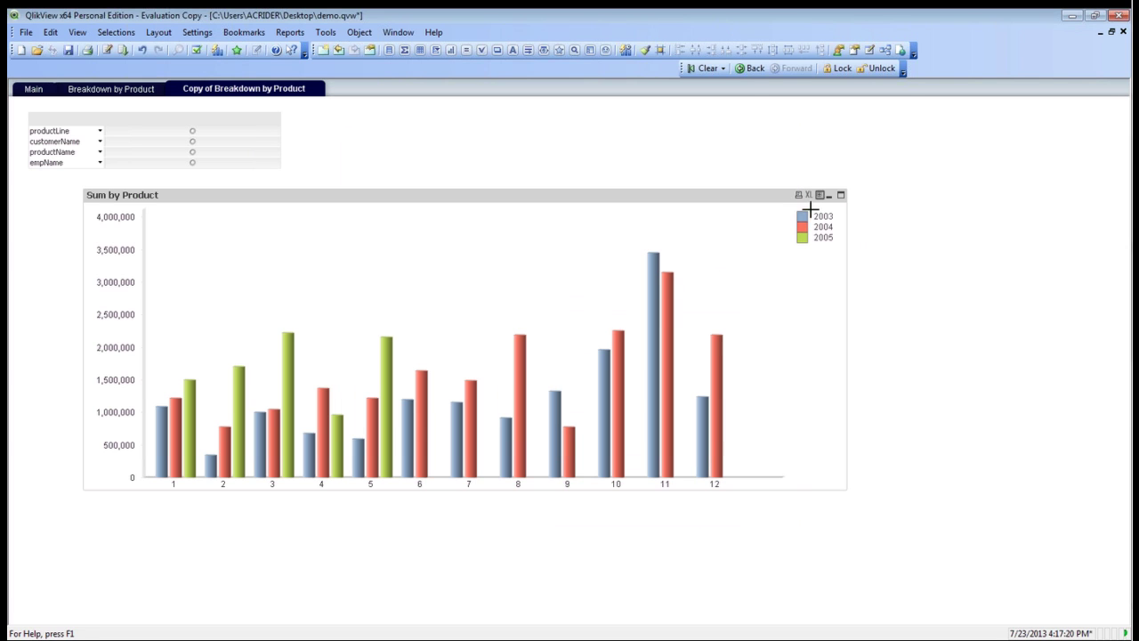
- Switch Sum by Product to a pivot table, expand month 1 by year, and filter to one employee
click(819, 195)
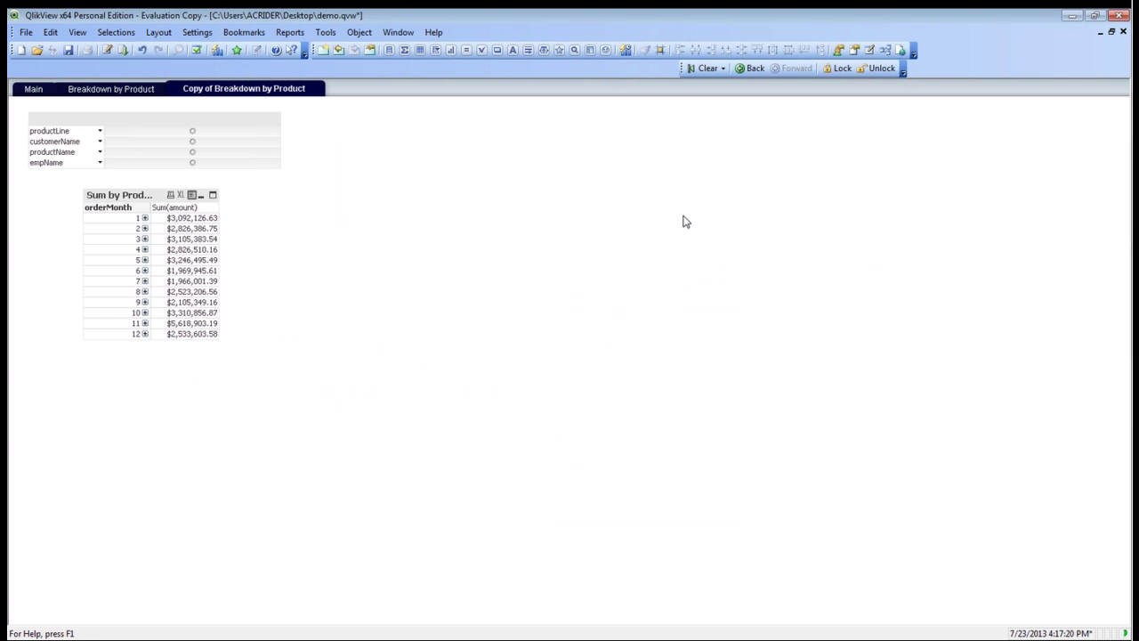
click(144, 218)
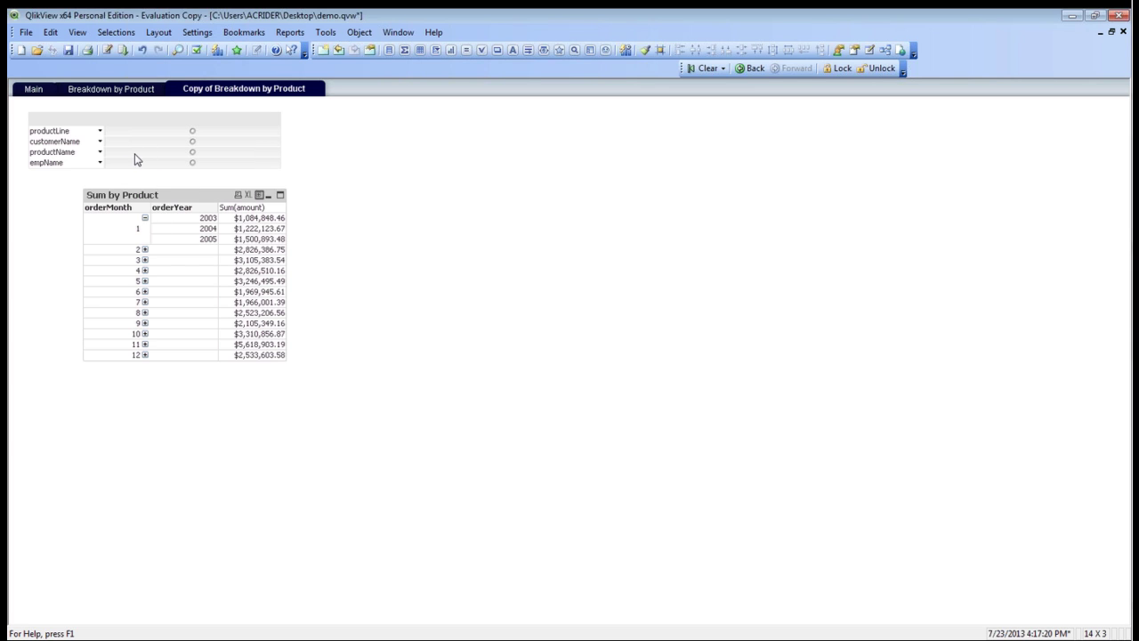
click(100, 163)
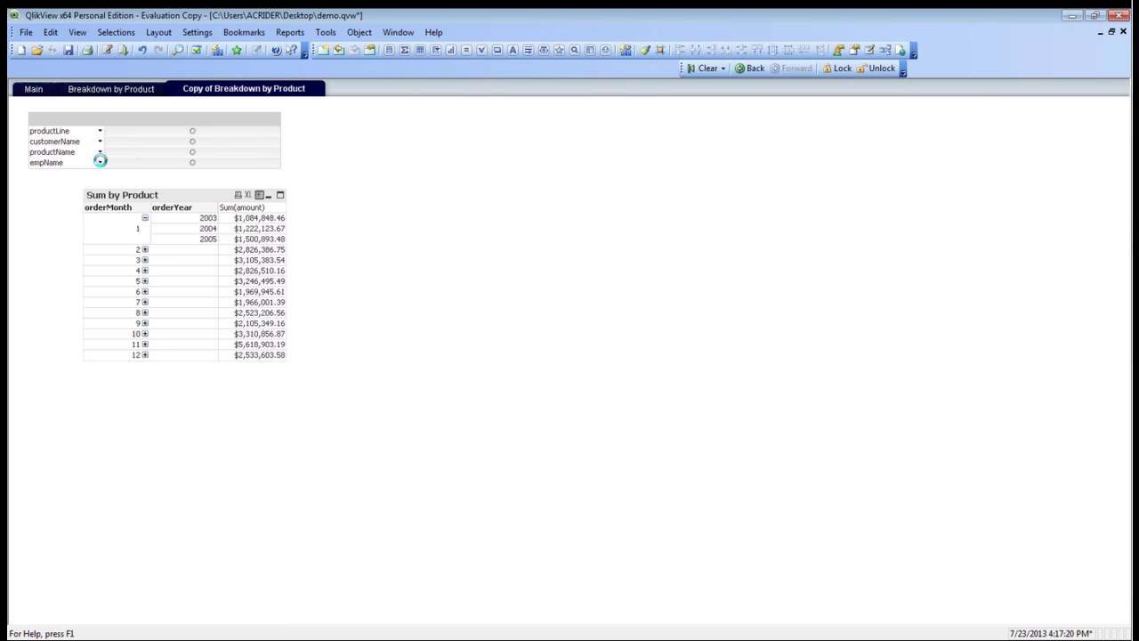
click(147, 218)
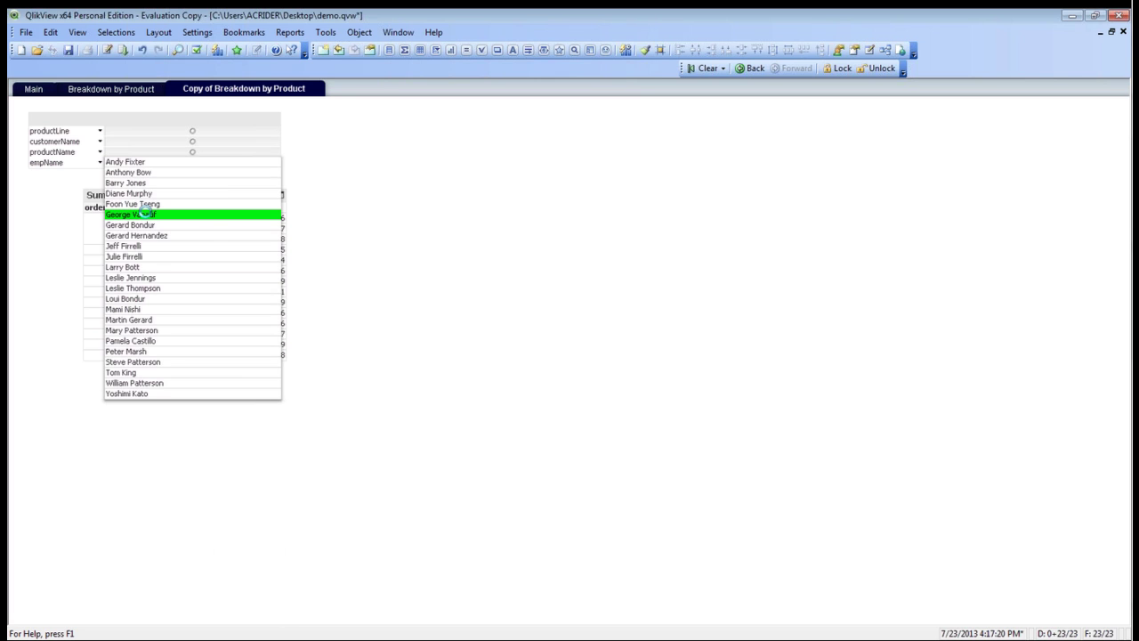
- Expand months 2, 3, 4, 5, 6, 8 and 9 into order years
click(145, 219)
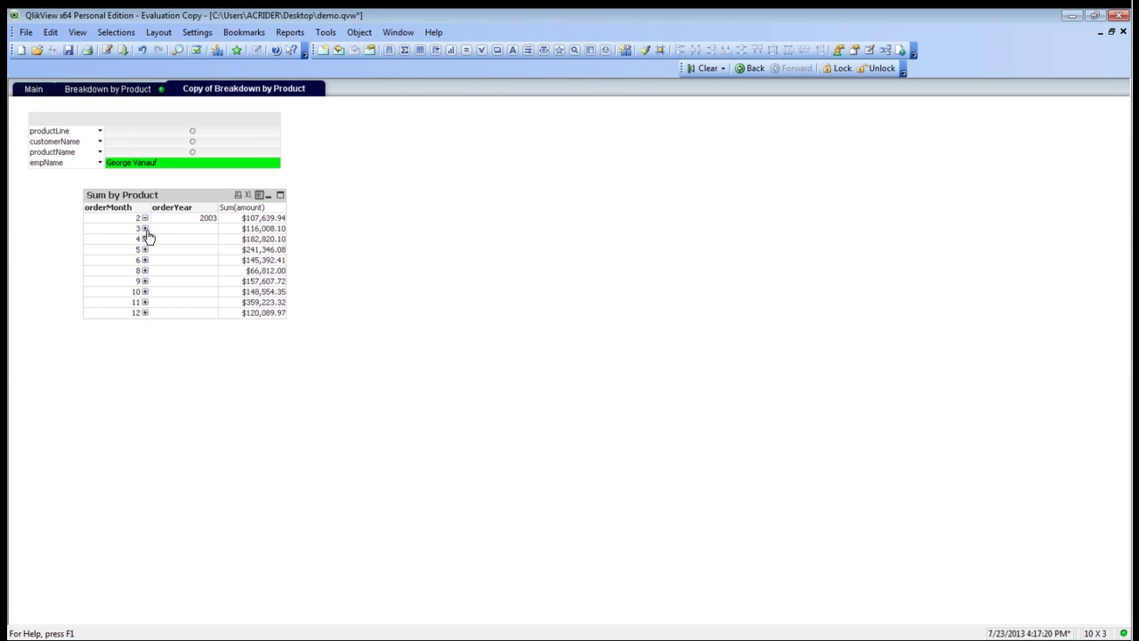
click(145, 229)
click(145, 250)
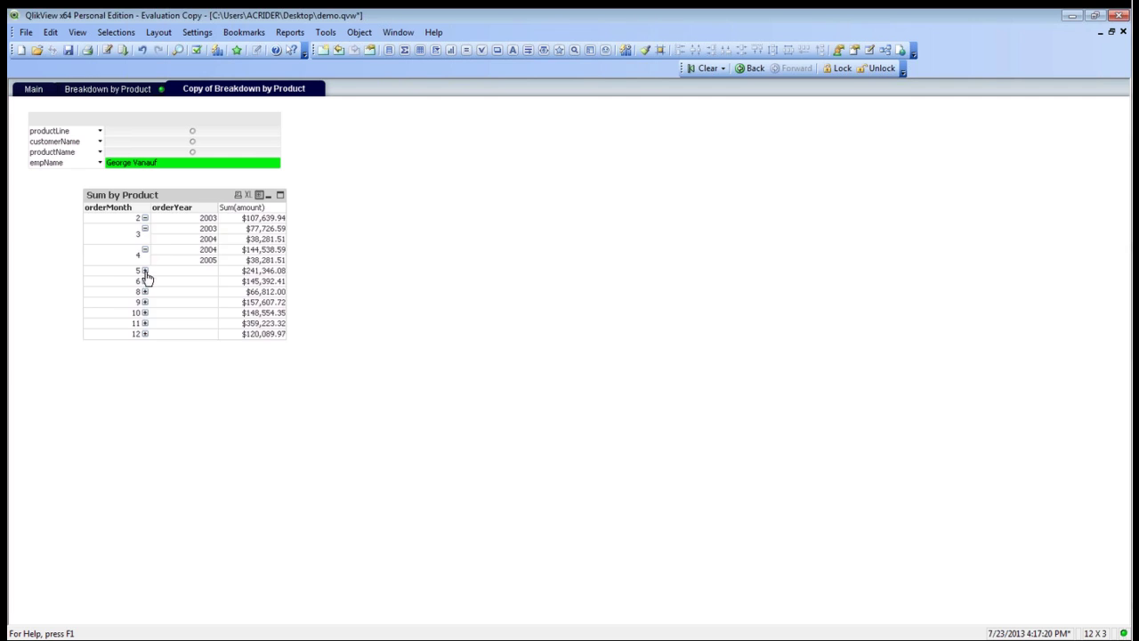
click(145, 271)
click(145, 291)
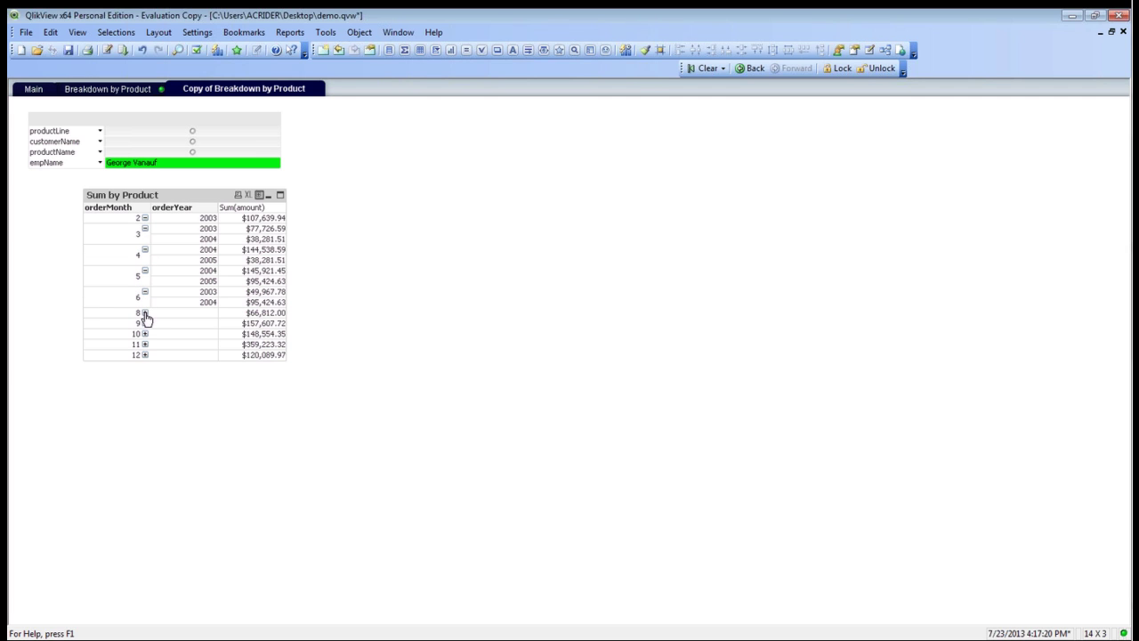
click(145, 312)
click(145, 323)
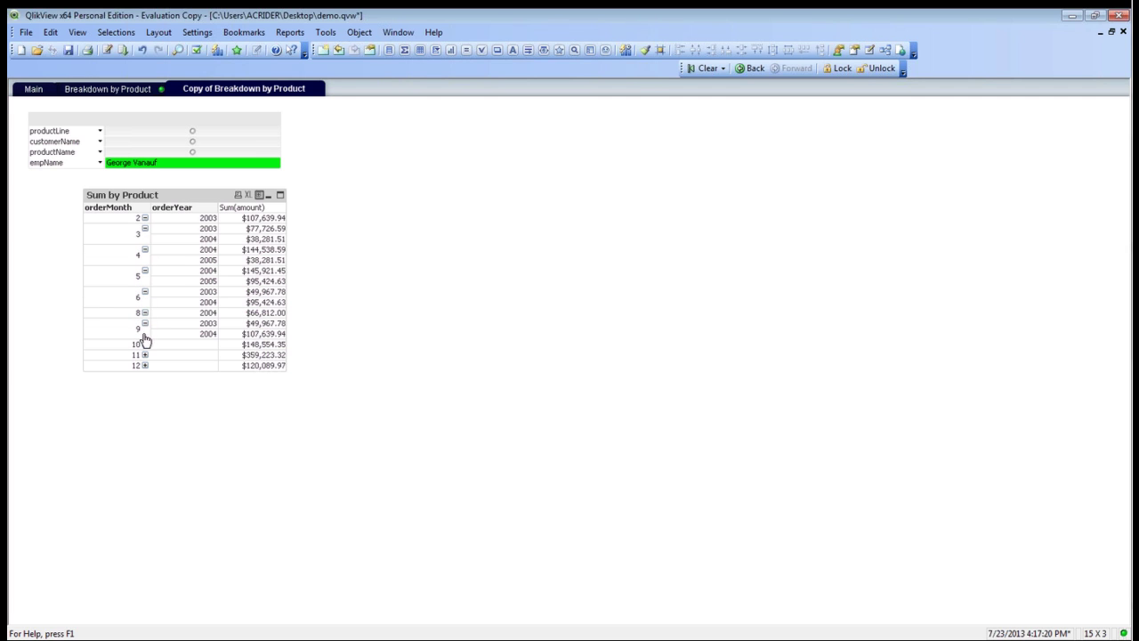
- Filter to customer Land of Toys Inc. and expand month 11 by order year
click(145, 144)
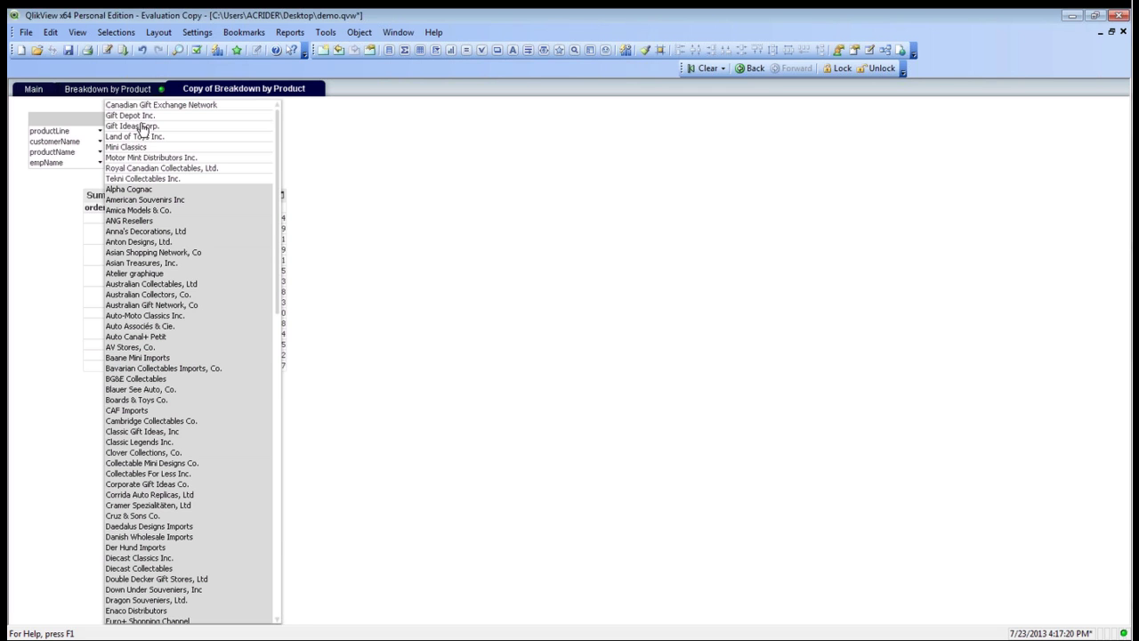
click(138, 137)
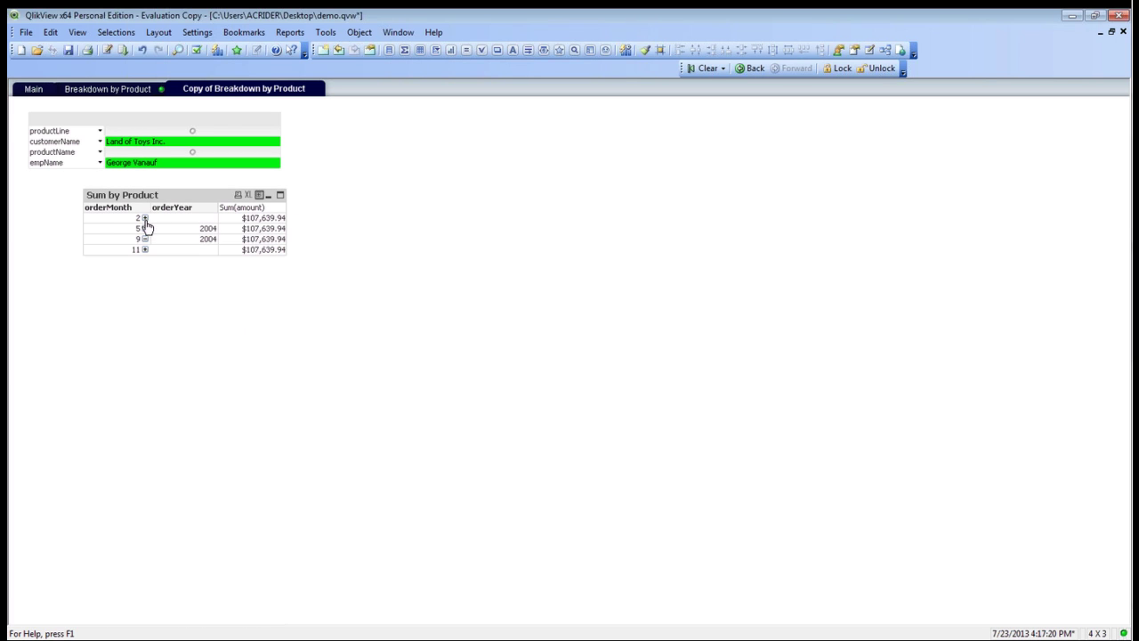
click(144, 249)
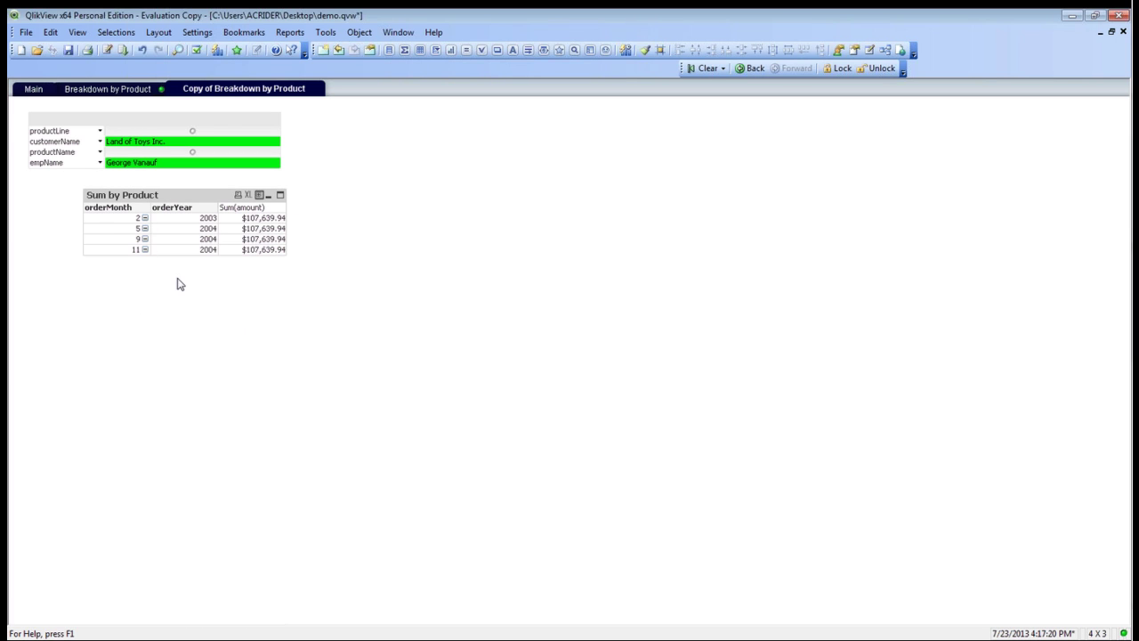
- Export the pivot table's data to a maximized Excel workbook, then minimize Excel
click(248, 195)
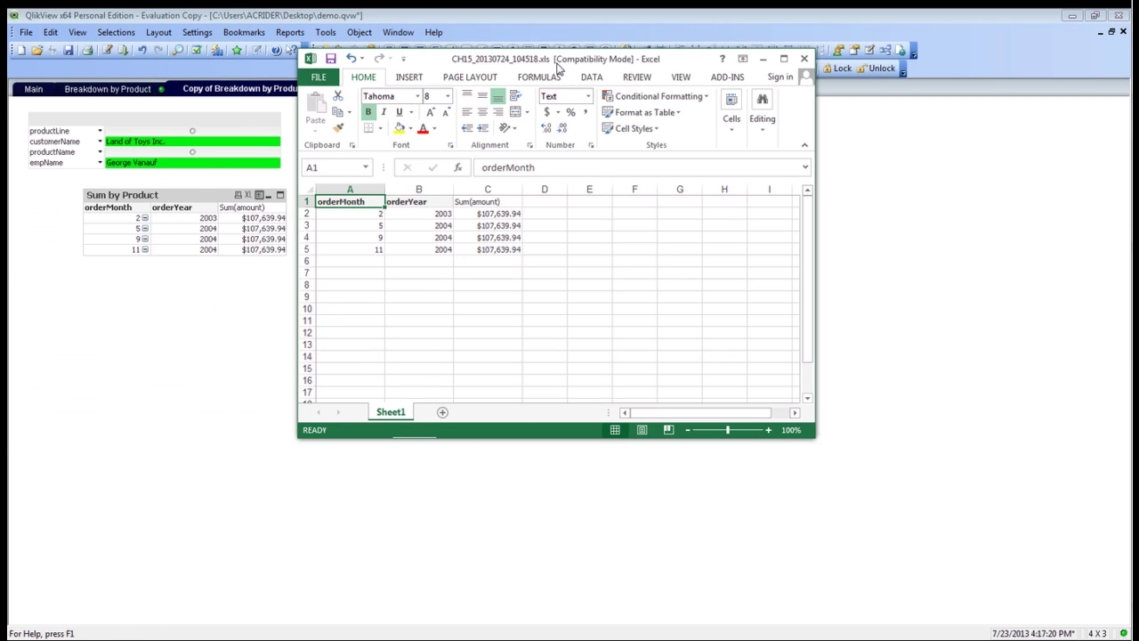
double_click(559, 66)
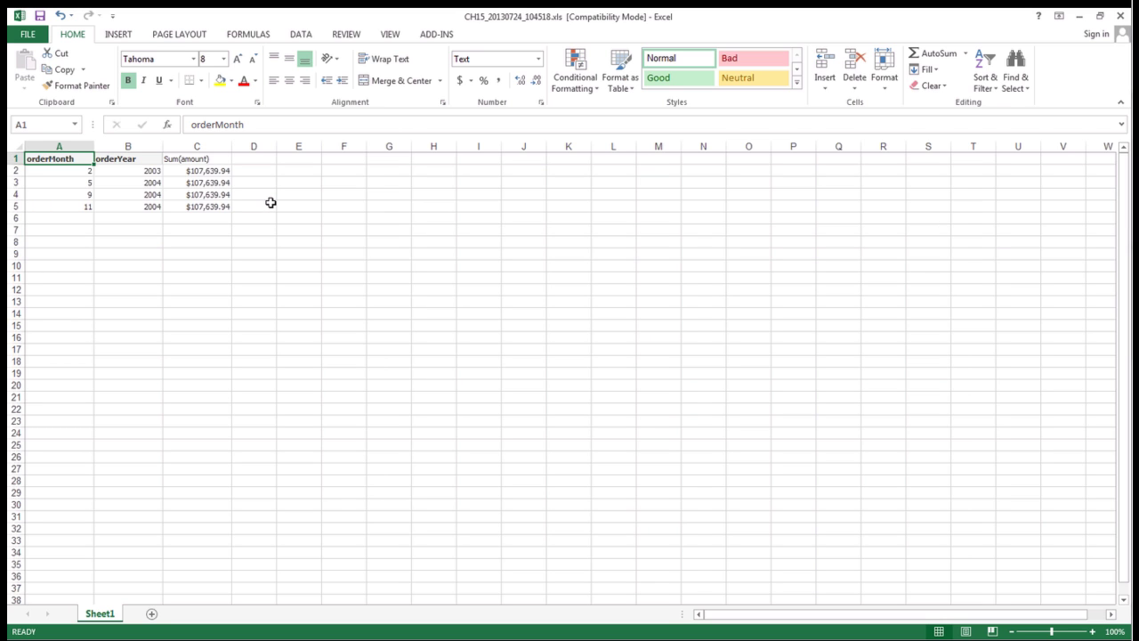
click(1079, 18)
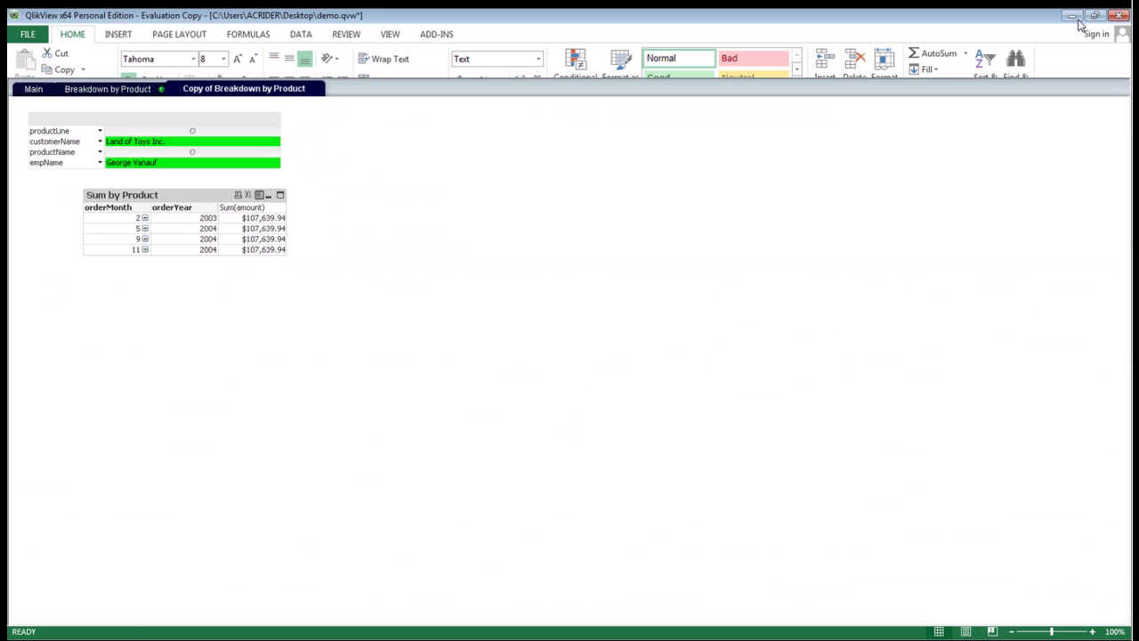
- Clear the employee and customer selections and return to the unfiltered Main sheet
click(187, 147)
click(188, 167)
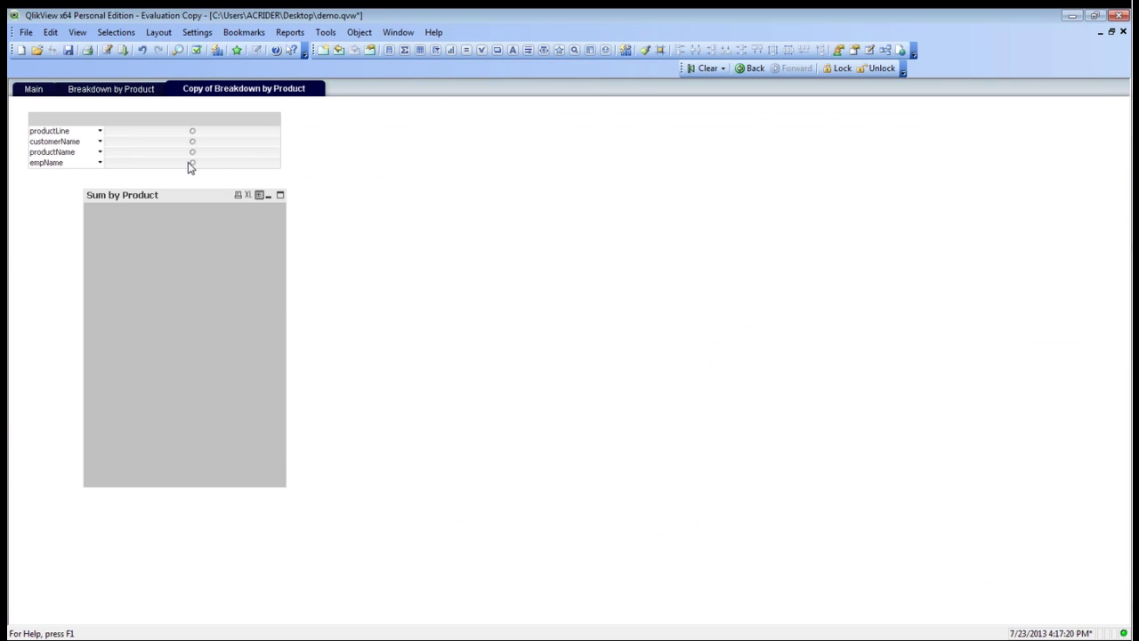
click(114, 89)
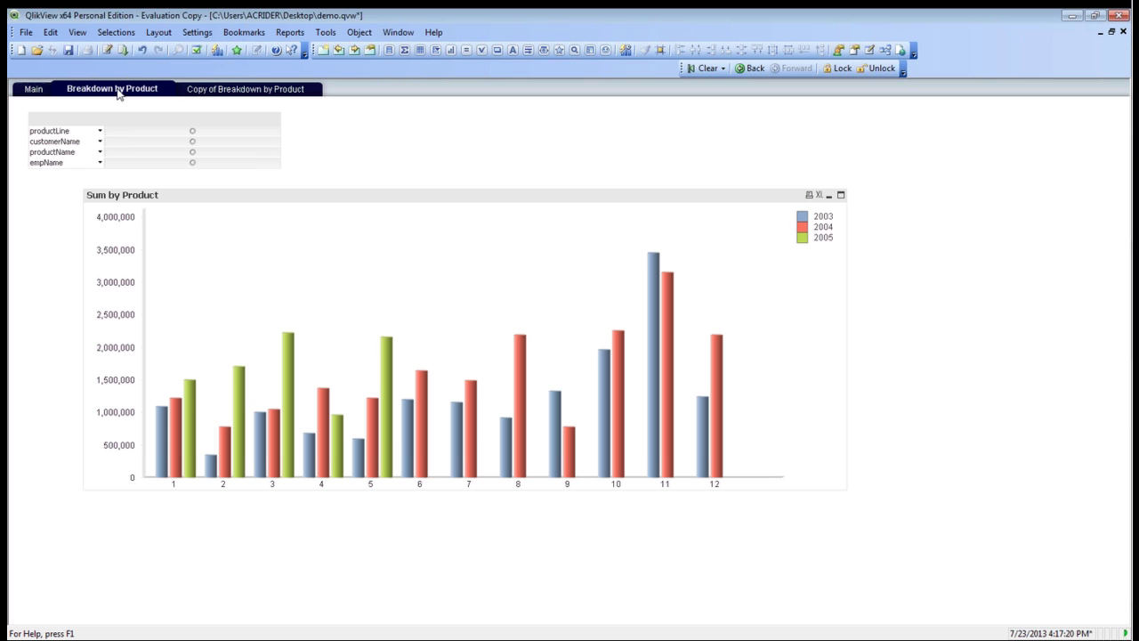
click(38, 90)
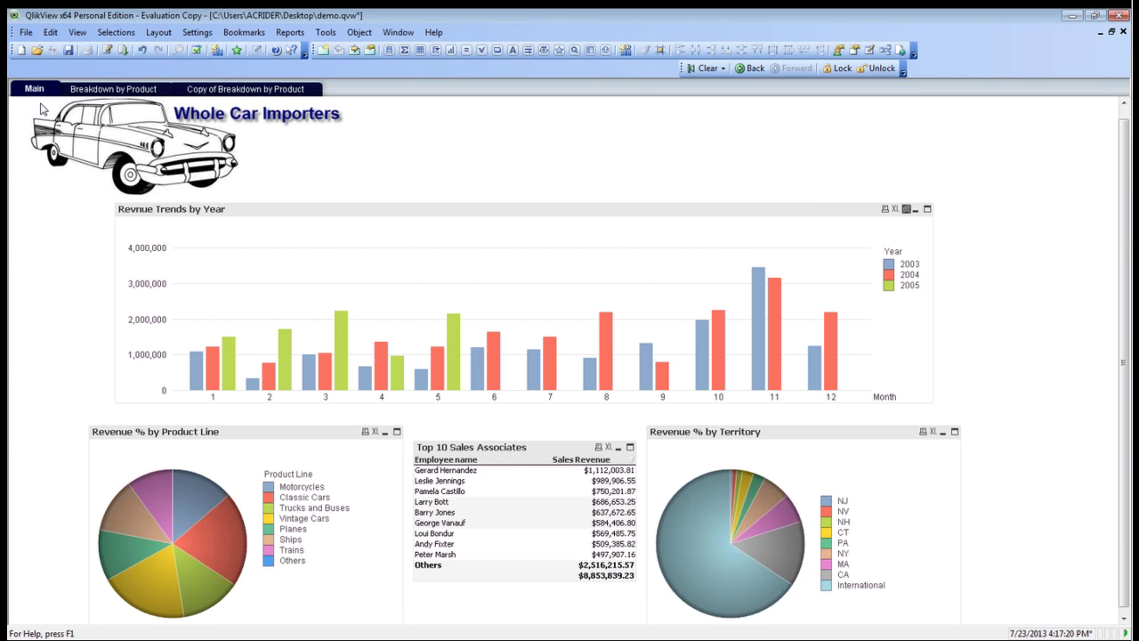